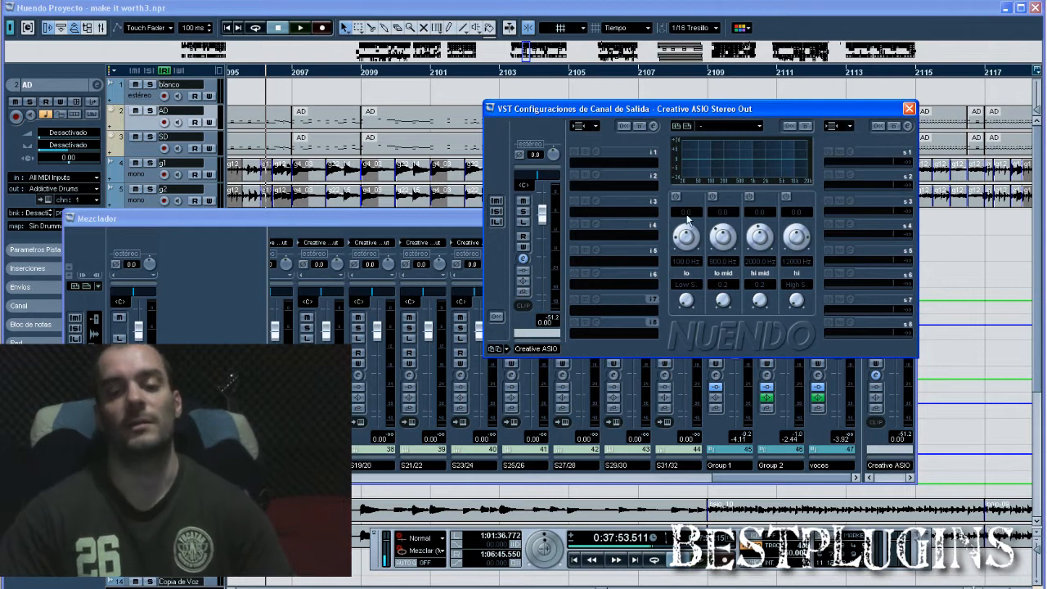
Load the Waves L2 limiter into insert slot 4 of the stereo output channel and place both windows side by side.
click(599, 238)
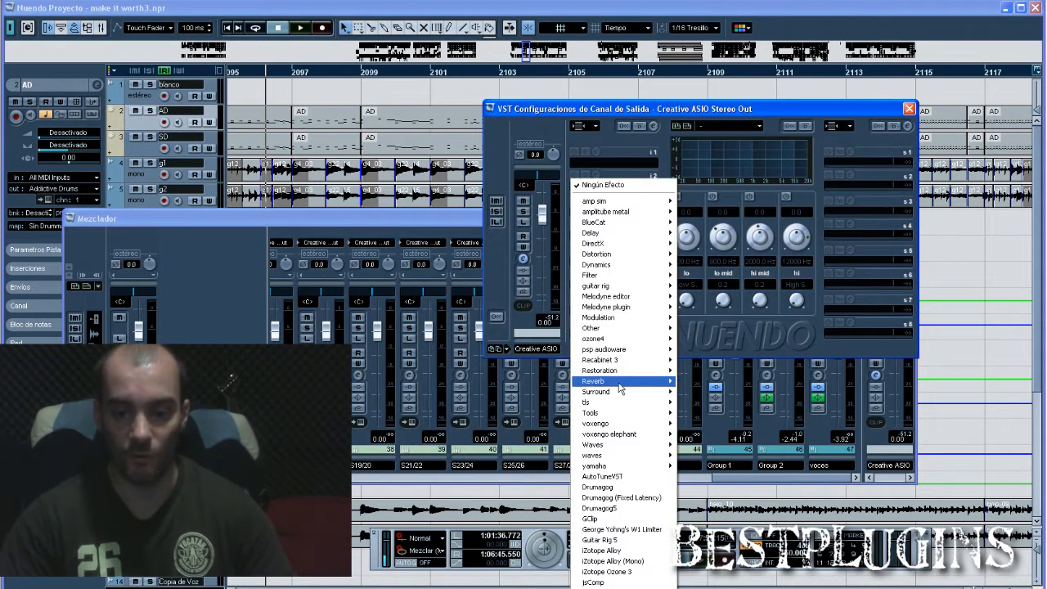
mouse_move(622, 450)
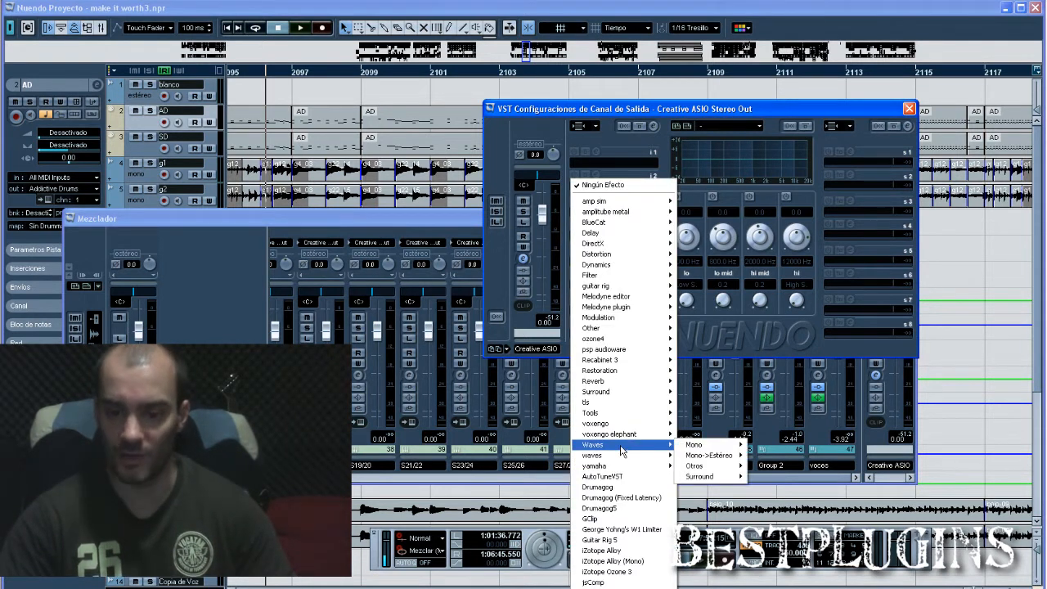
mouse_move(716, 468)
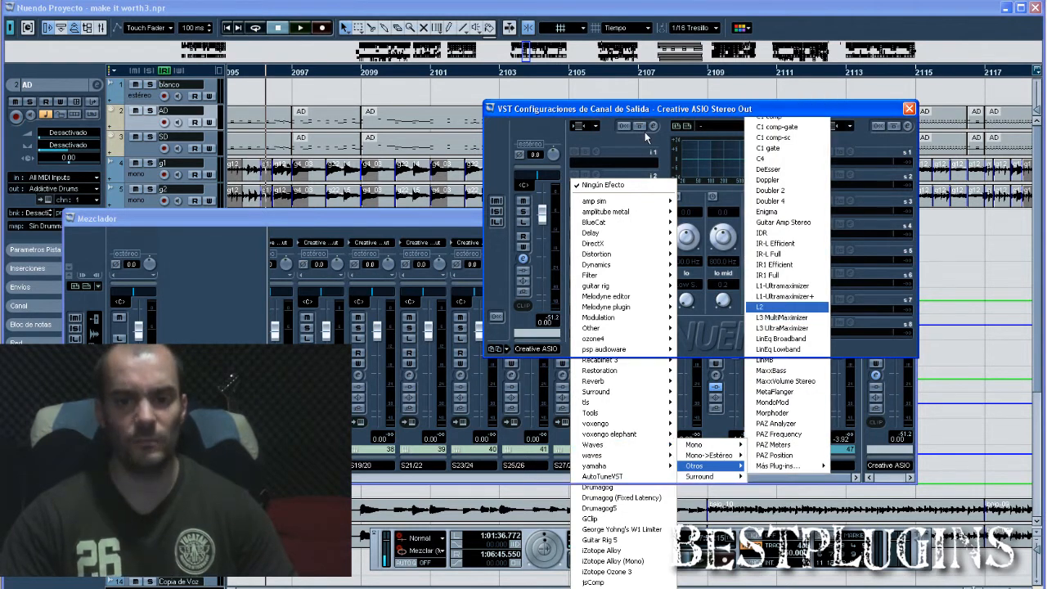
drag(614, 111, 314, 84)
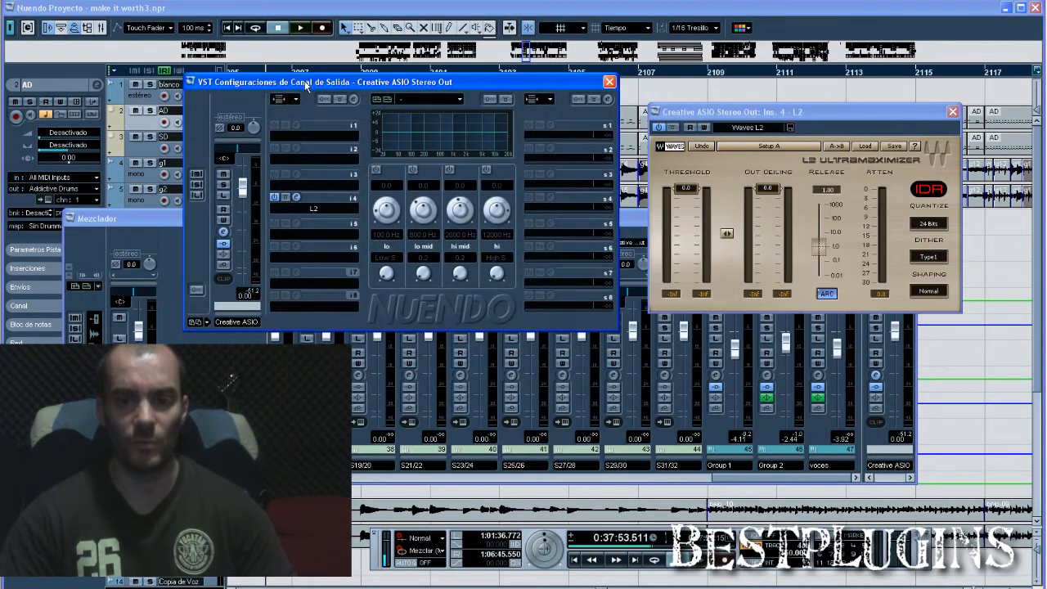
click(717, 112)
drag(717, 113, 691, 61)
Play the mix to check the L2's attenuation, lower the output fader to -14.95 dB and play it again to compare.
key(space)
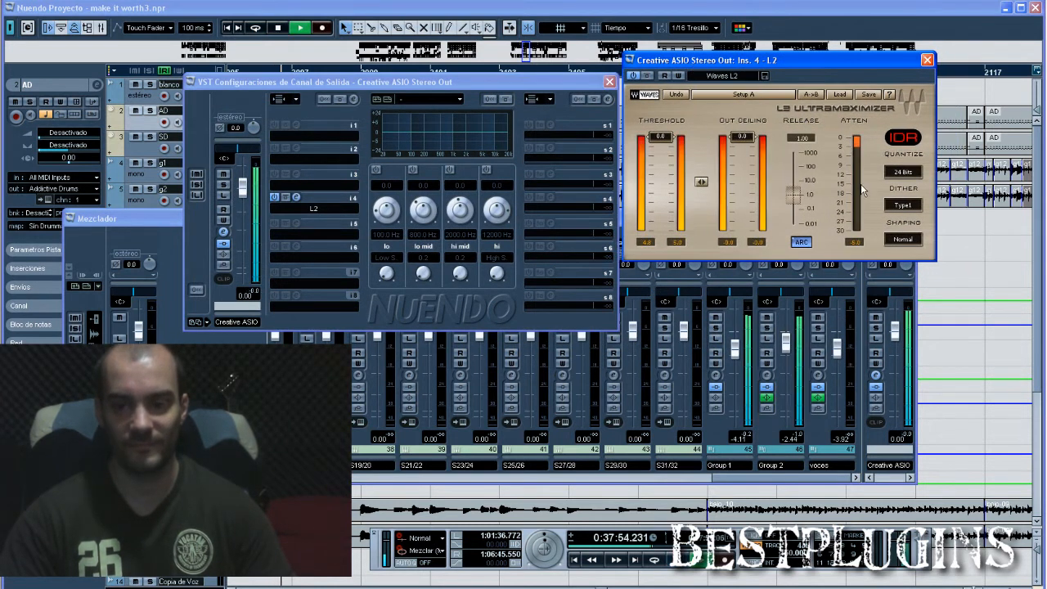
key(space)
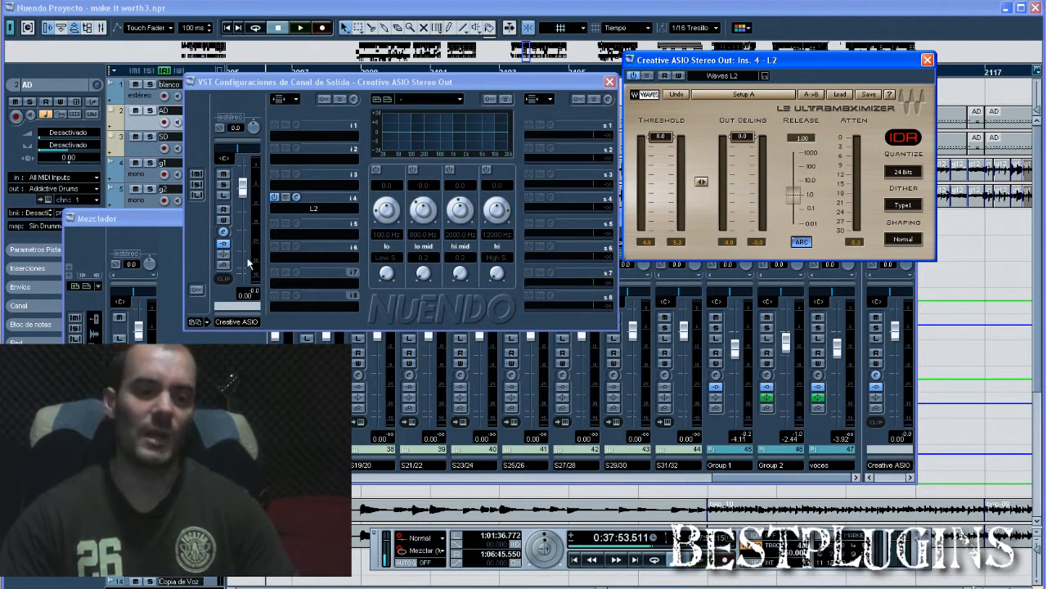
drag(242, 197, 242, 246)
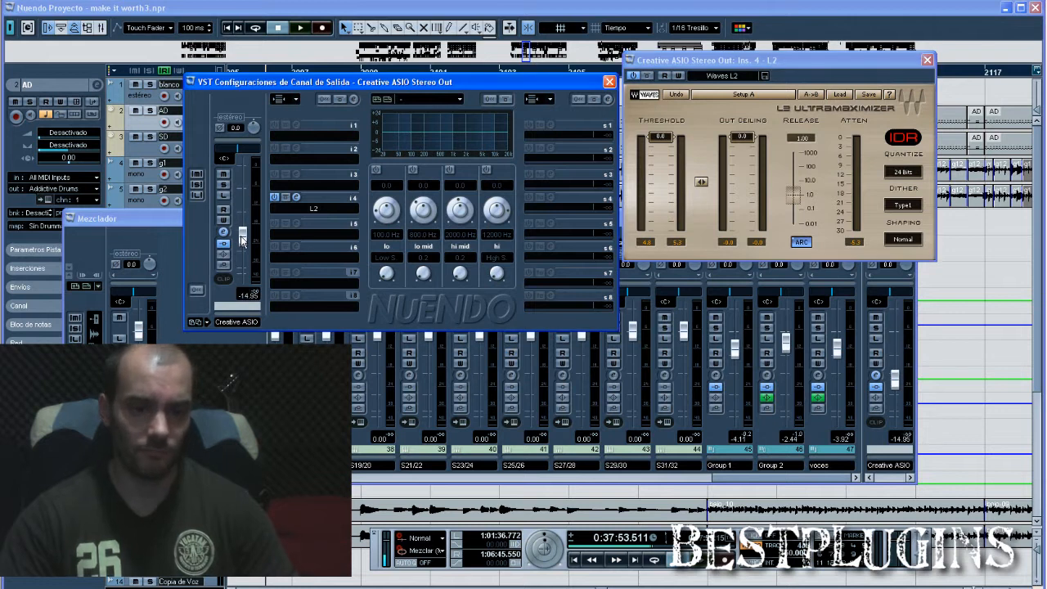
key(space)
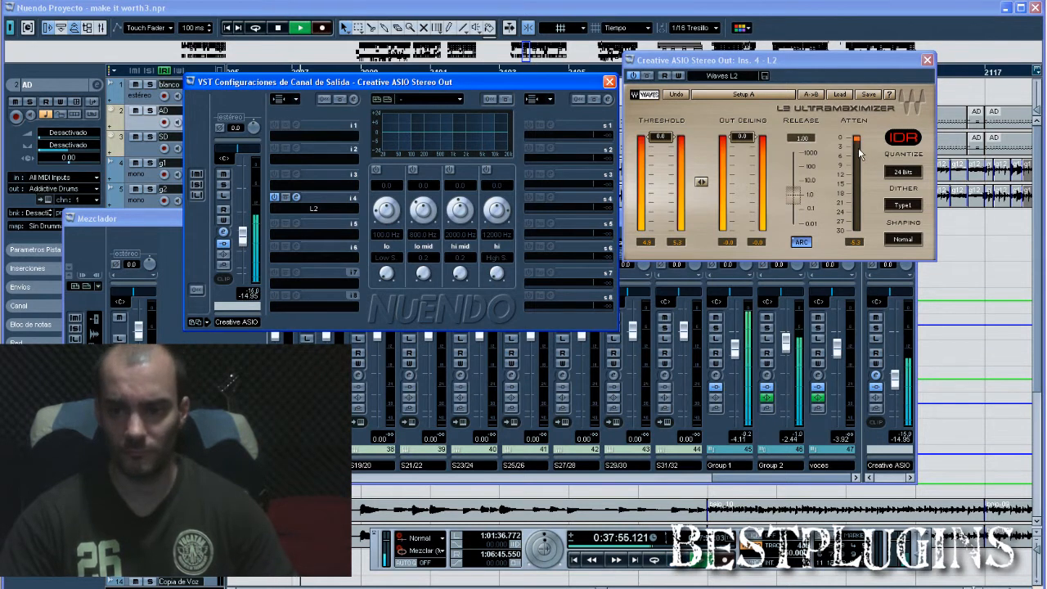
key(space)
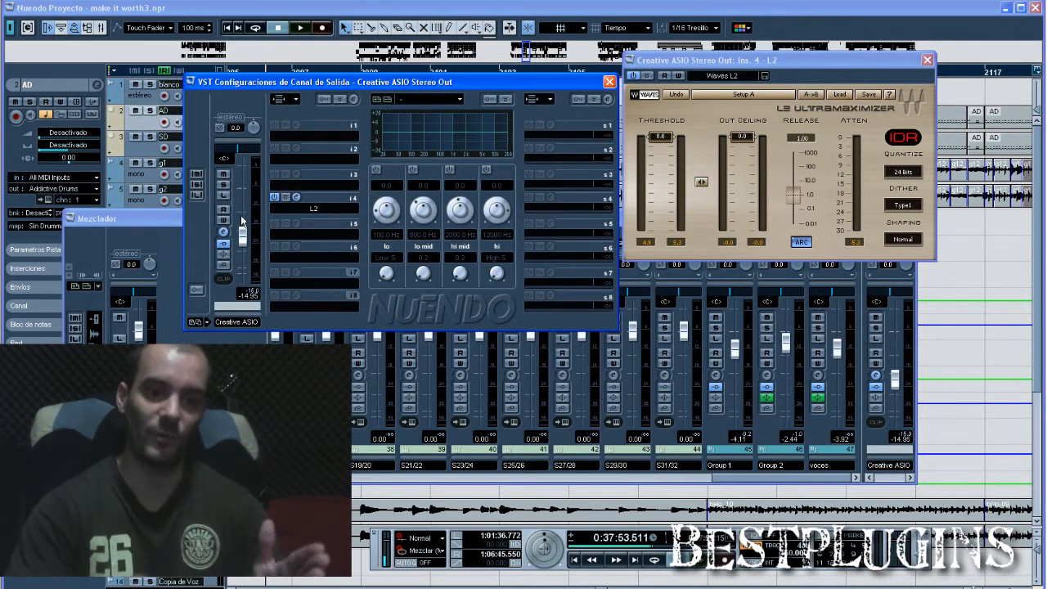
Remove the L2 from insert slot 4 and return the output channel's fader to 0.00 dB.
click(286, 182)
click(302, 185)
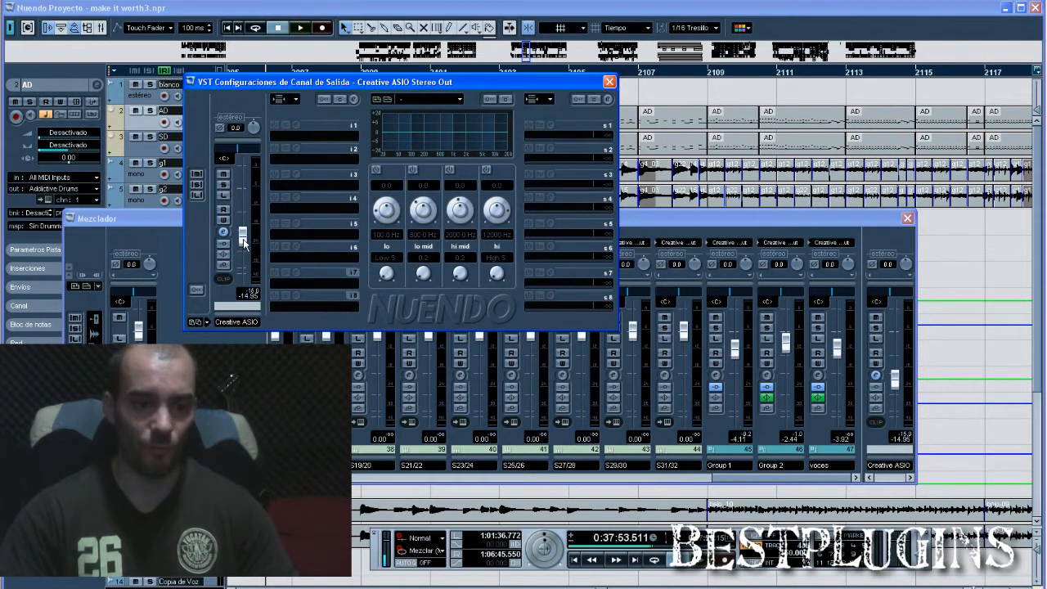
drag(243, 243, 241, 193)
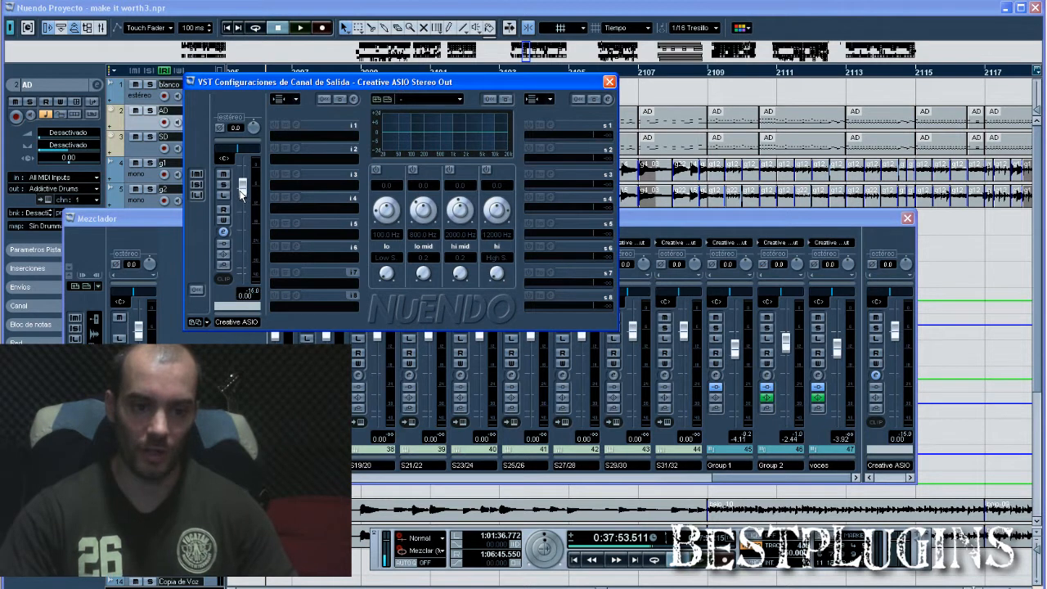
Load the Waves L2 into insert slot 8 of the output channel and play the mix to check its attenuation.
drag(457, 82, 742, 99)
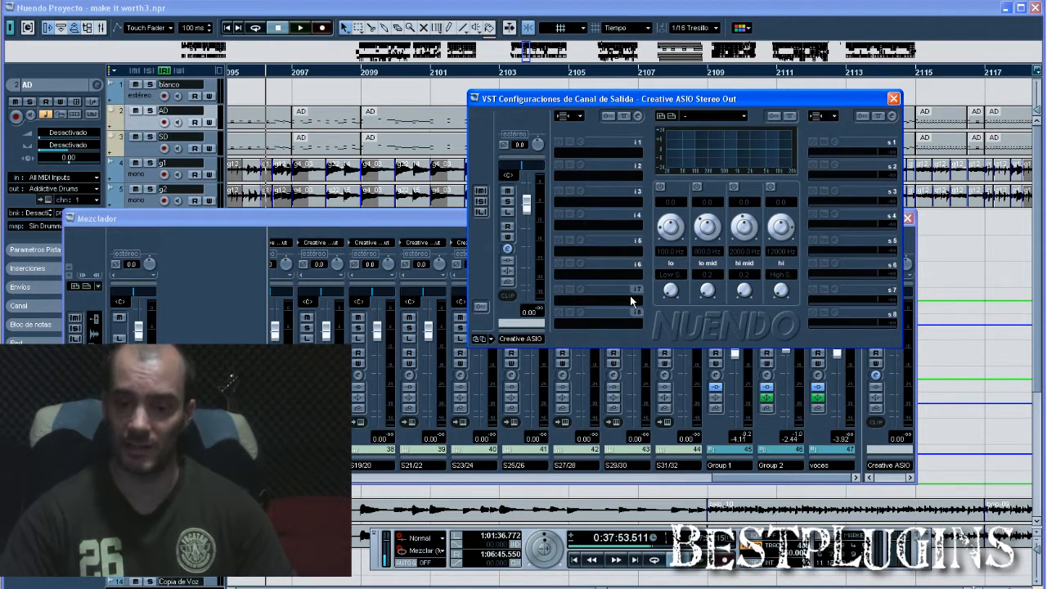
click(593, 325)
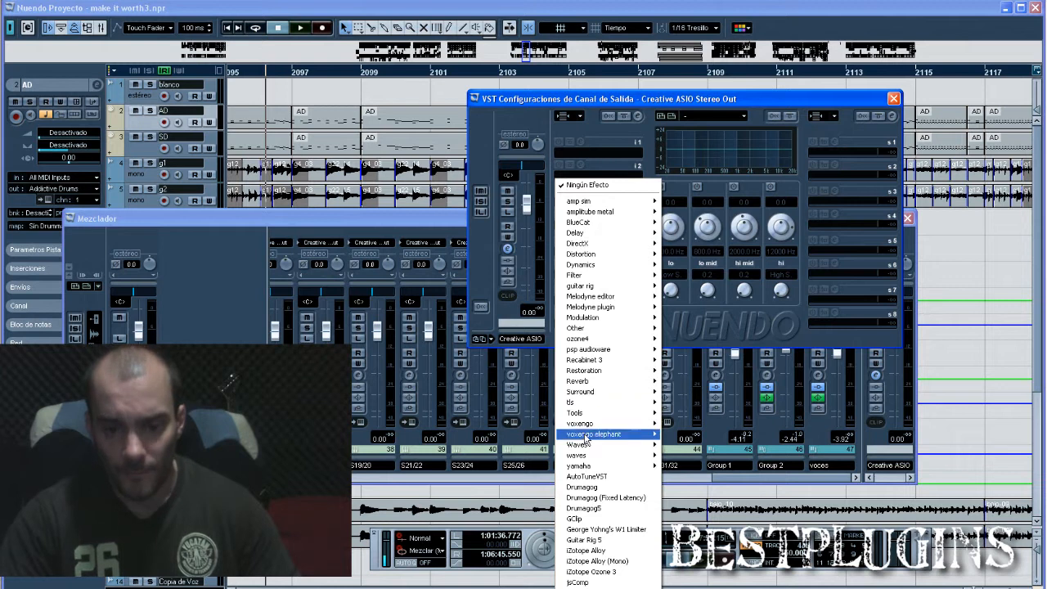
mouse_move(694, 455)
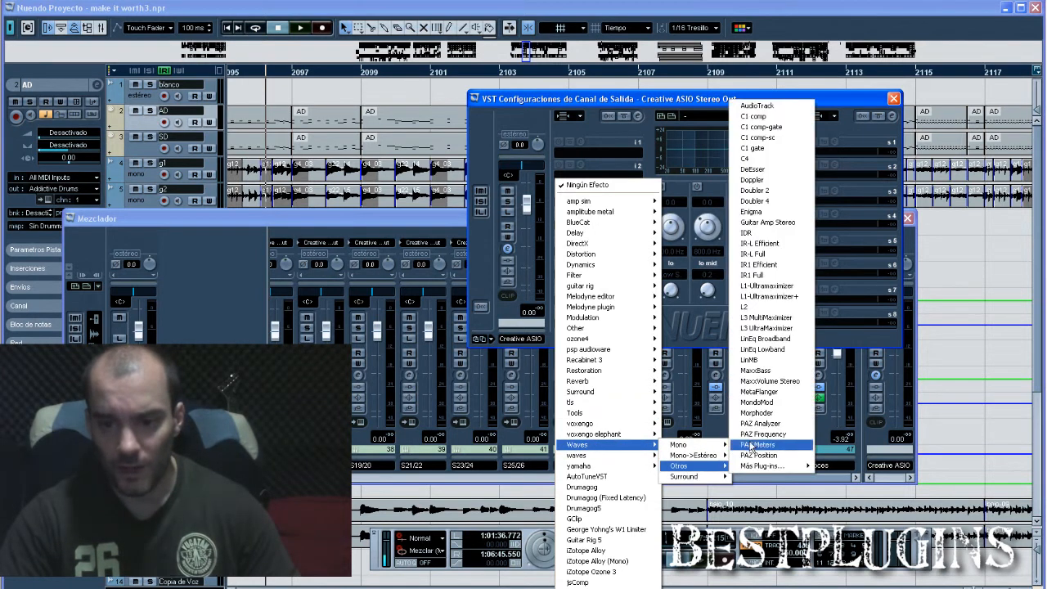
click(752, 306)
drag(584, 102, 323, 79)
drag(773, 69, 795, 69)
key(space)
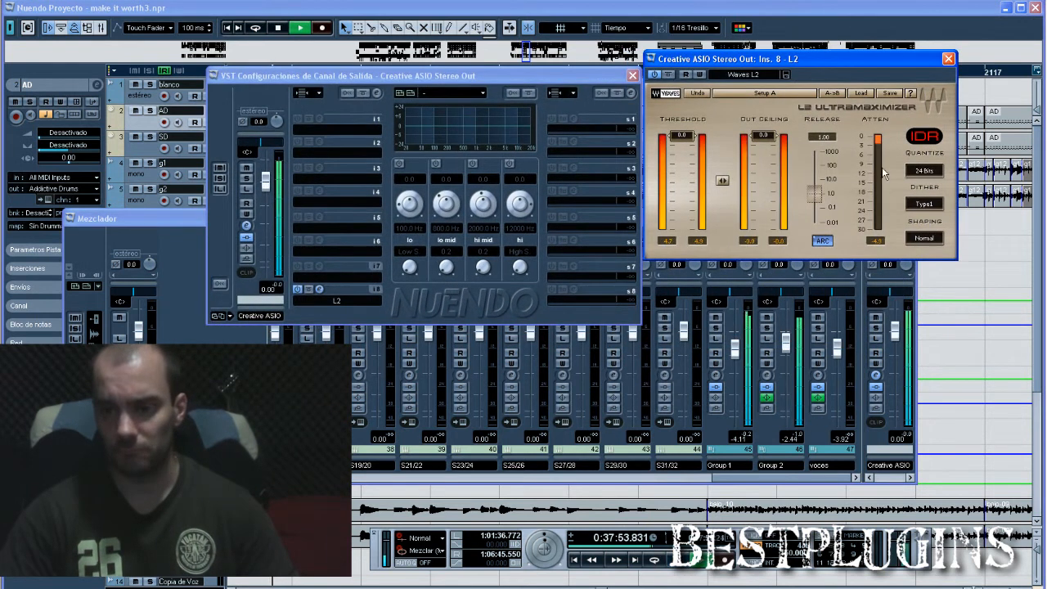
key(space)
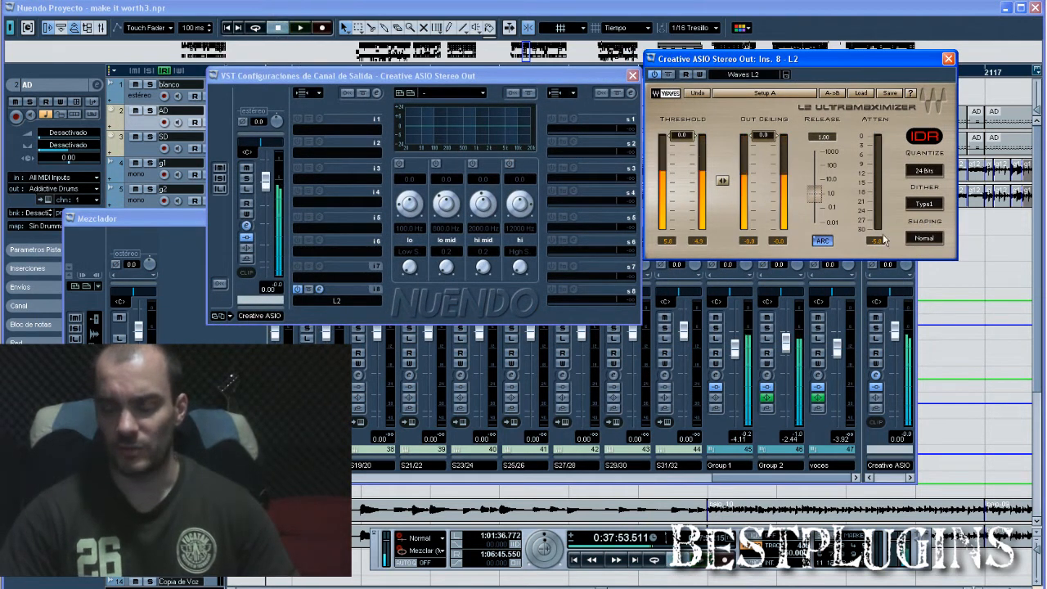
right_click(302, 201)
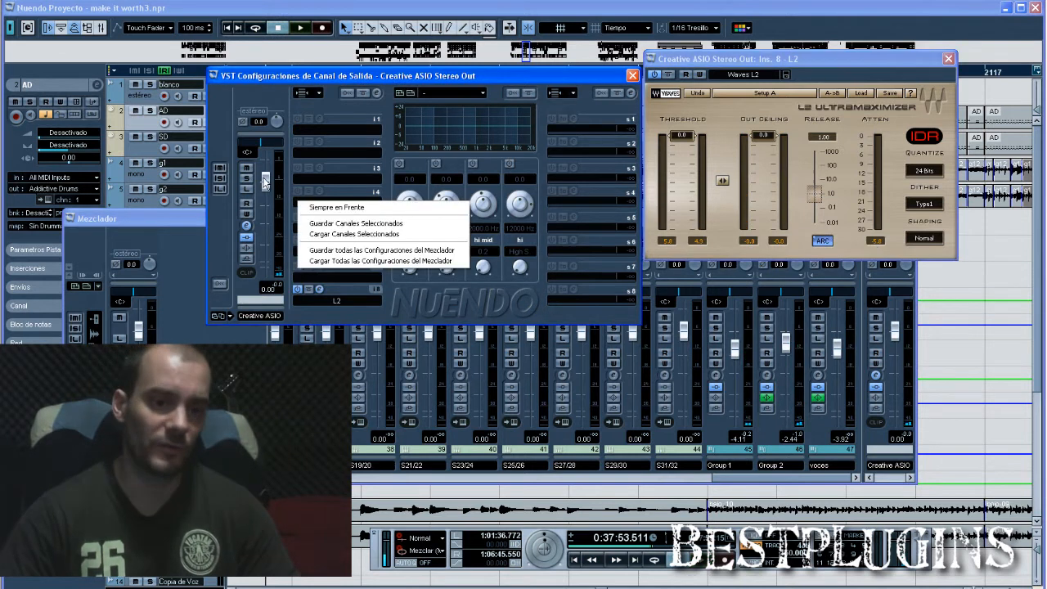
click(315, 78)
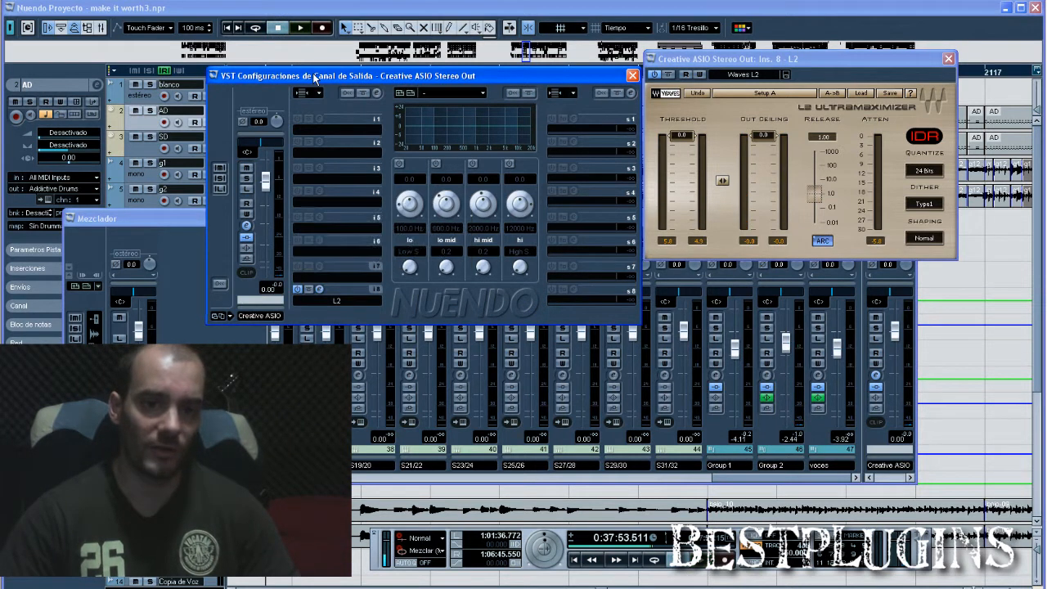
click(720, 71)
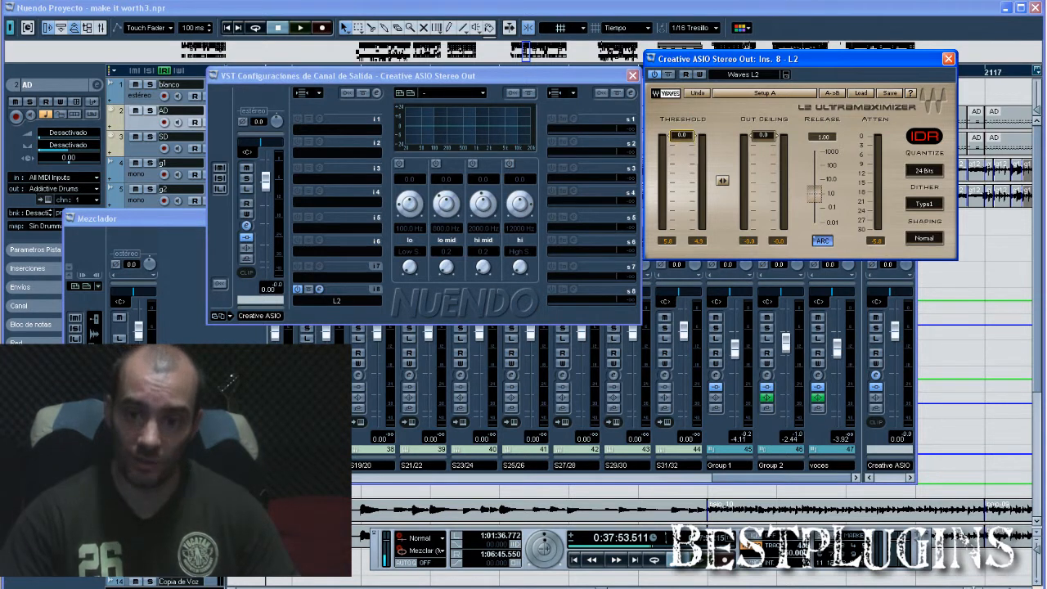
Lower the output channel's fader to -6.14 dB and play the mix to check the output and limiter meters.
drag(266, 181, 268, 209)
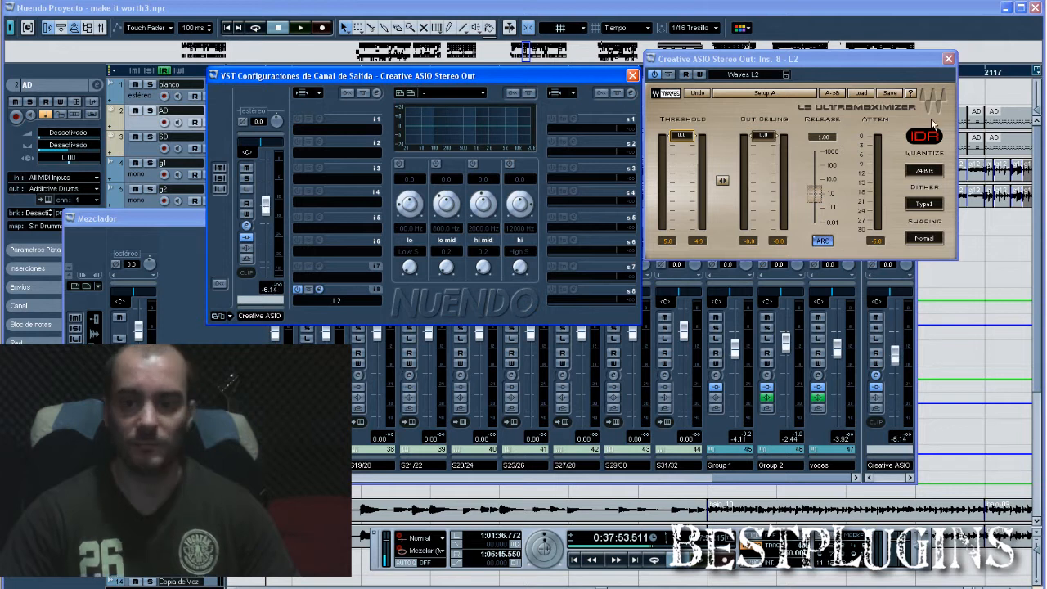
key(space)
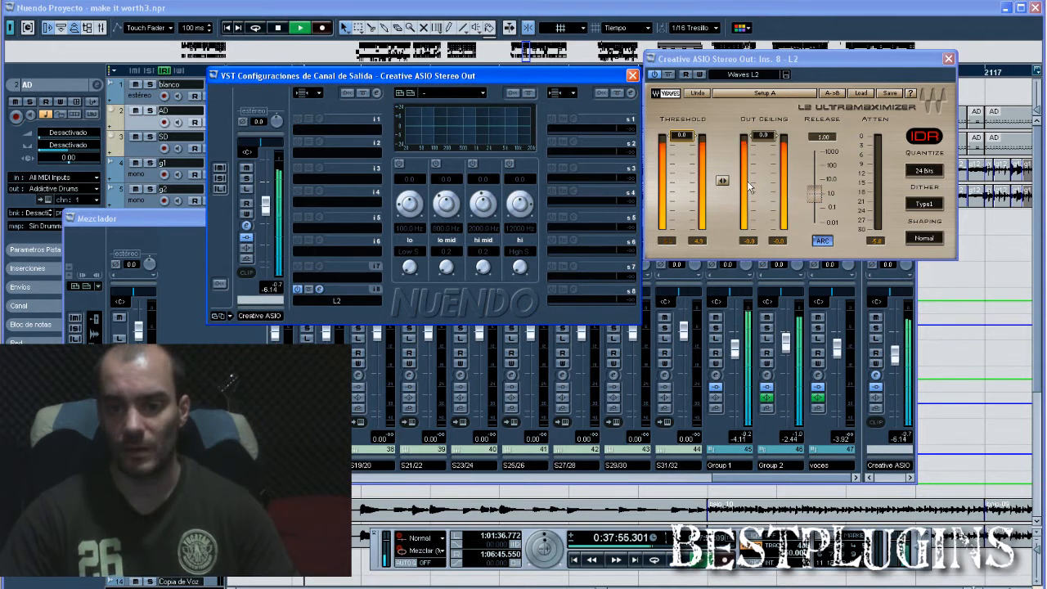
key(space)
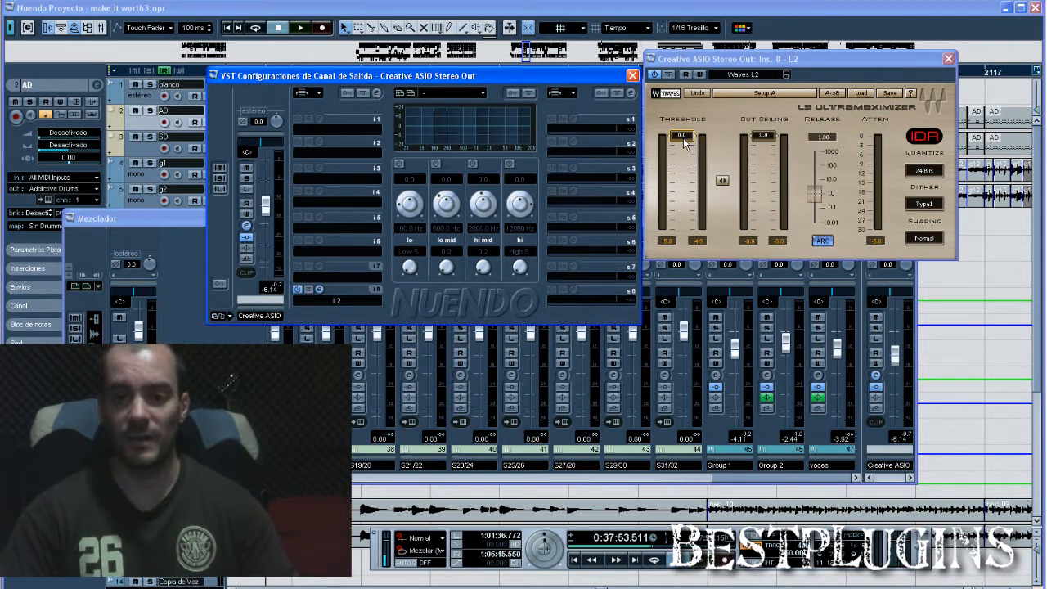
Reset the L2's attenuation peak reading, set the threshold to -4.2 dB and play the mix through the limiter.
click(877, 243)
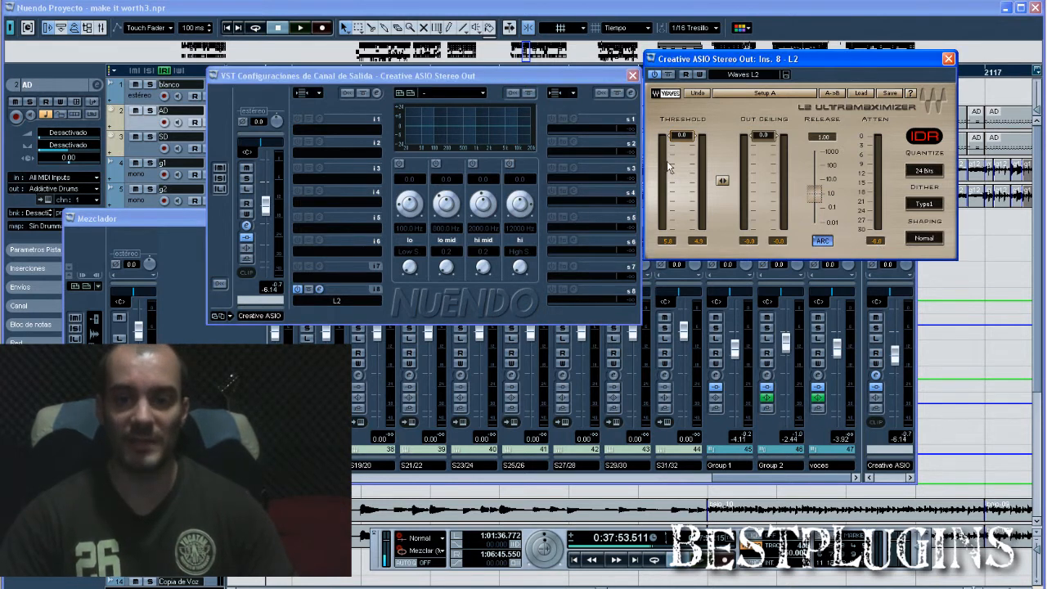
drag(681, 136, 682, 151)
key(space)
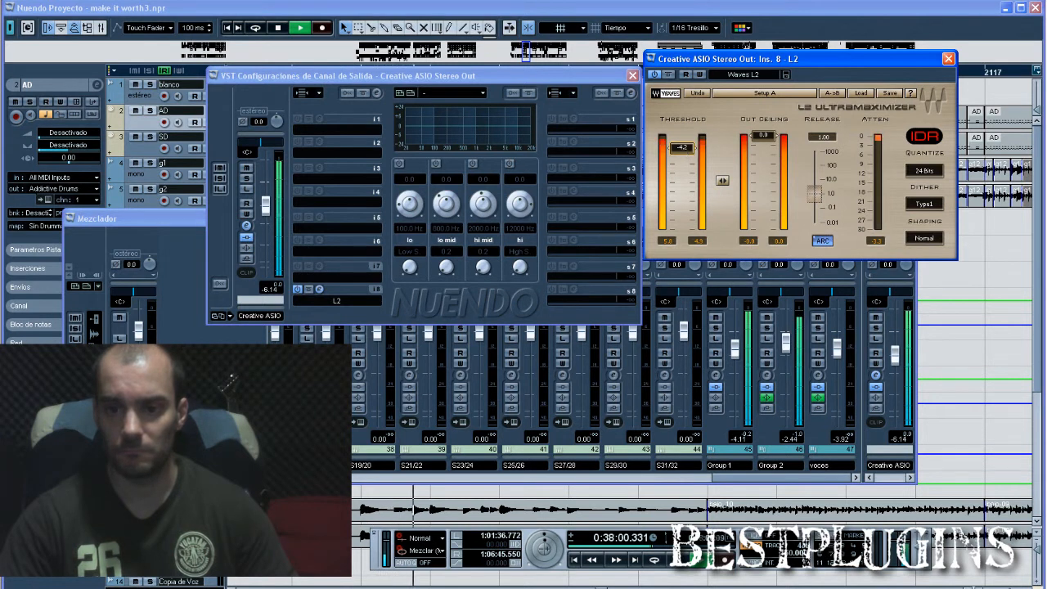
key(space)
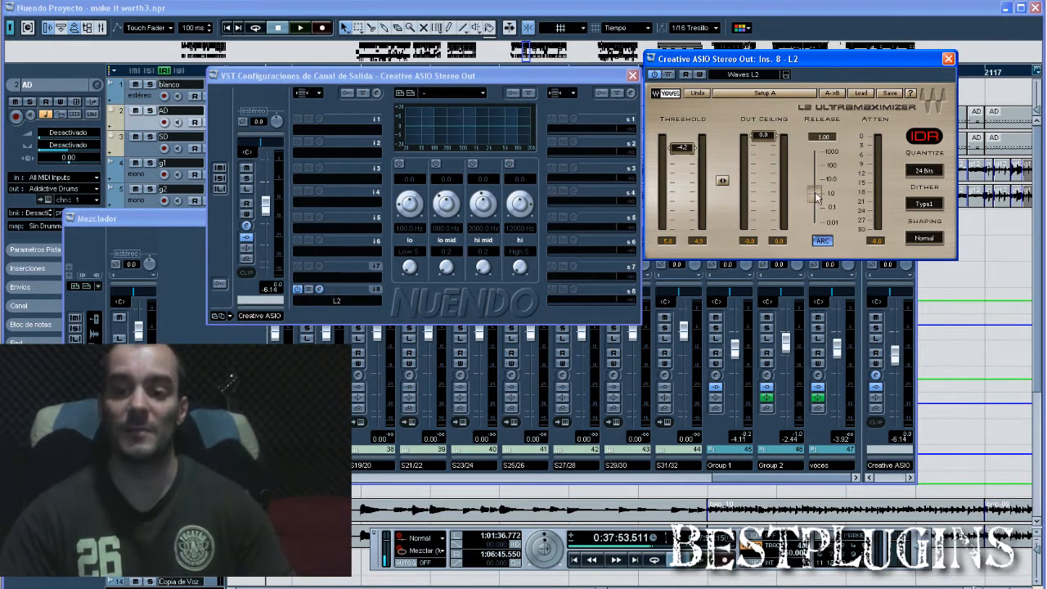
Try the L2 threshold at -10.0 dB, then move it back up to a gentler limiting level.
drag(682, 147, 687, 167)
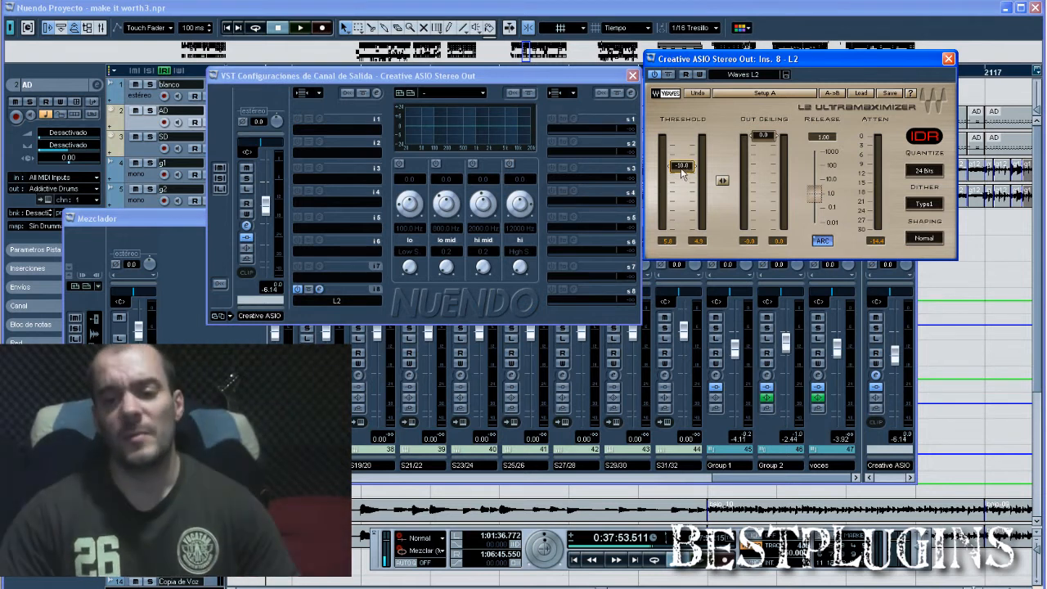
drag(681, 166, 681, 146)
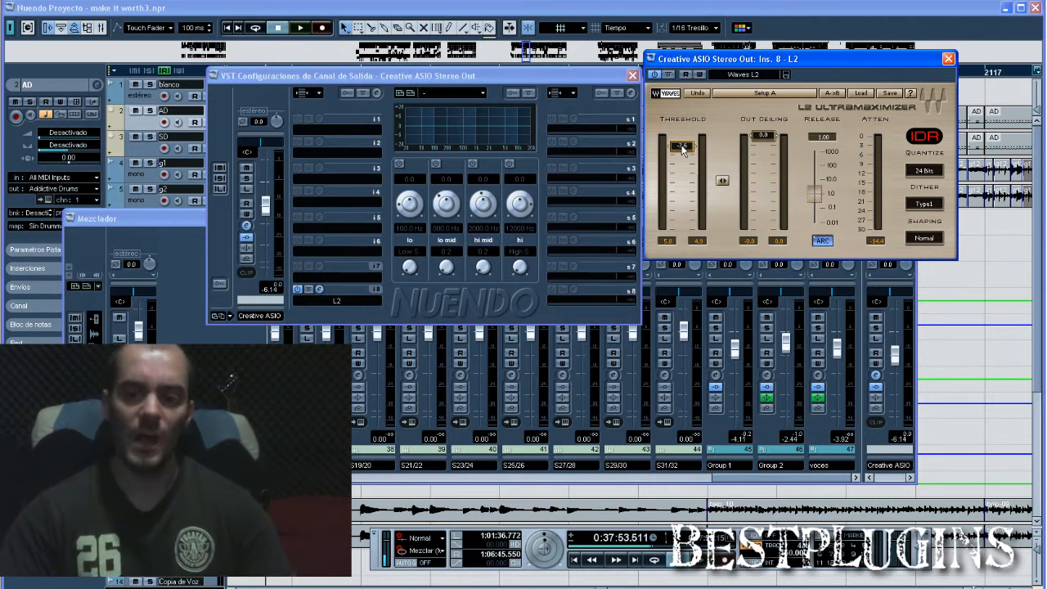
drag(682, 145, 683, 156)
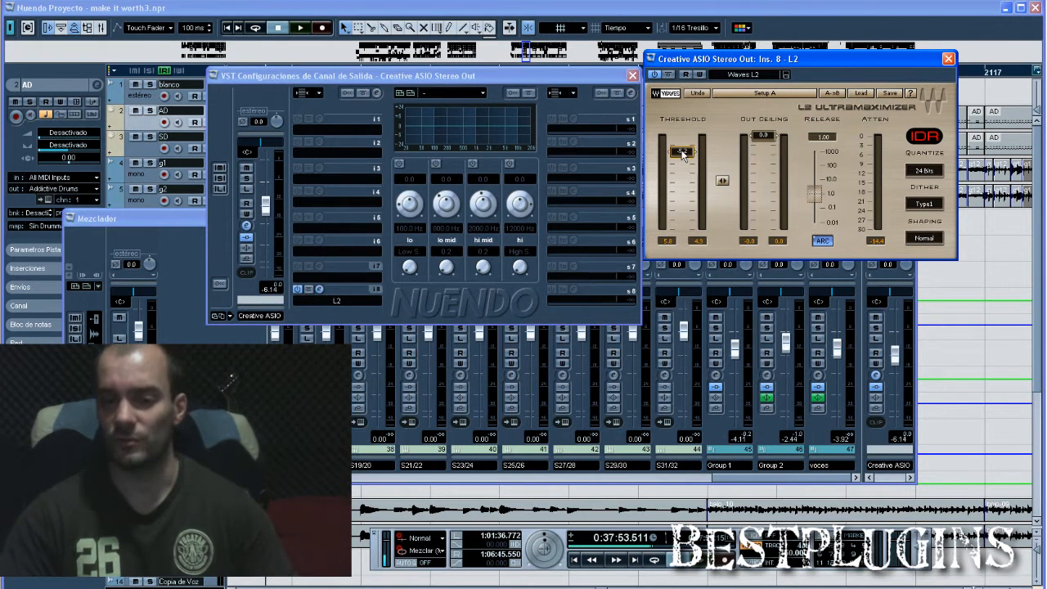
Fine-tune the L2 threshold to -4.1 dB while the mix plays, and stop playback.
key(space)
drag(681, 151, 681, 148)
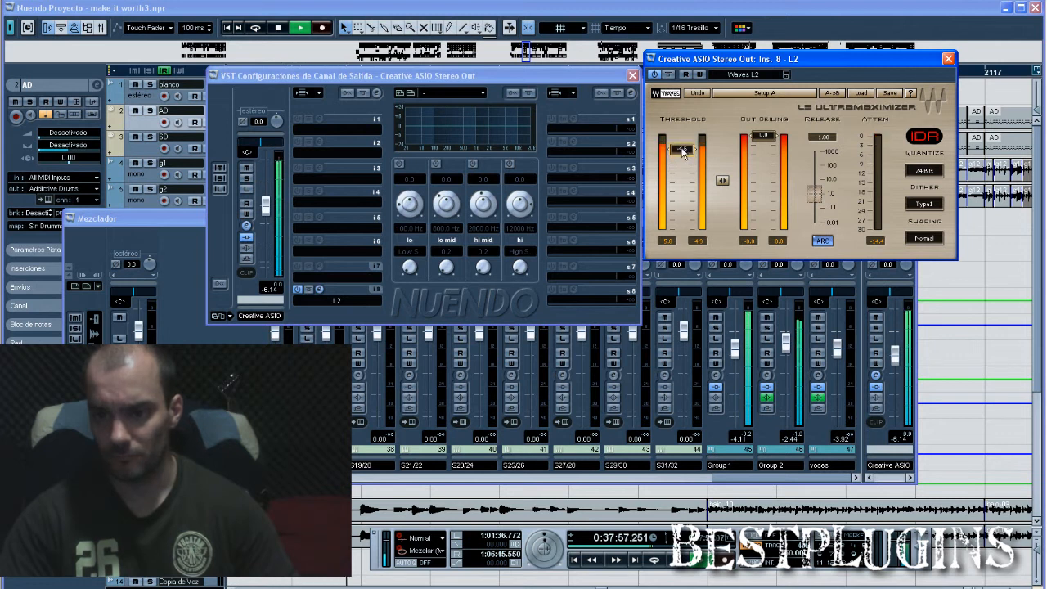
drag(683, 152, 683, 149)
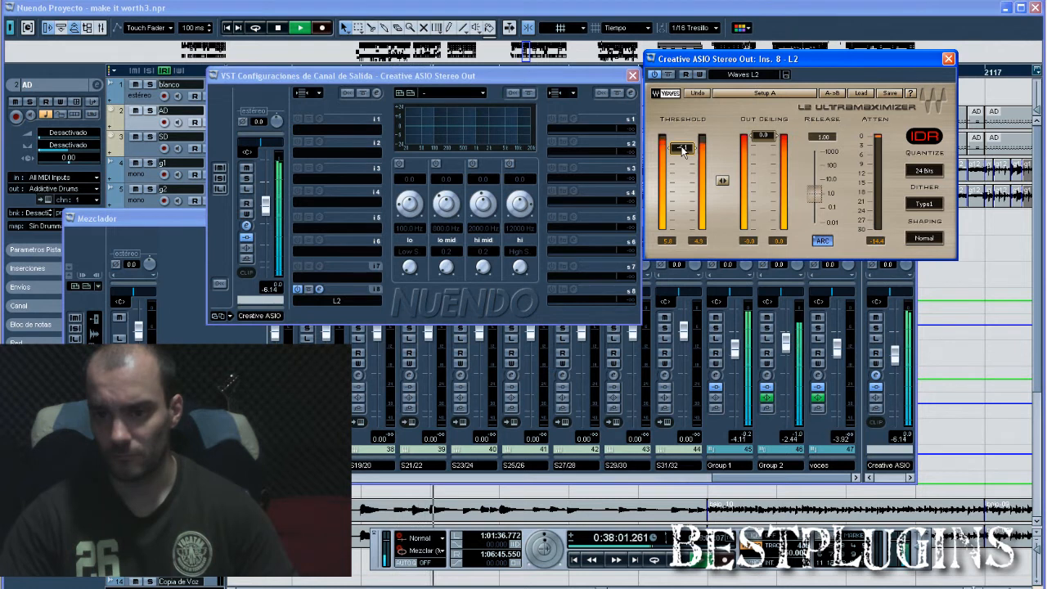
key(space)
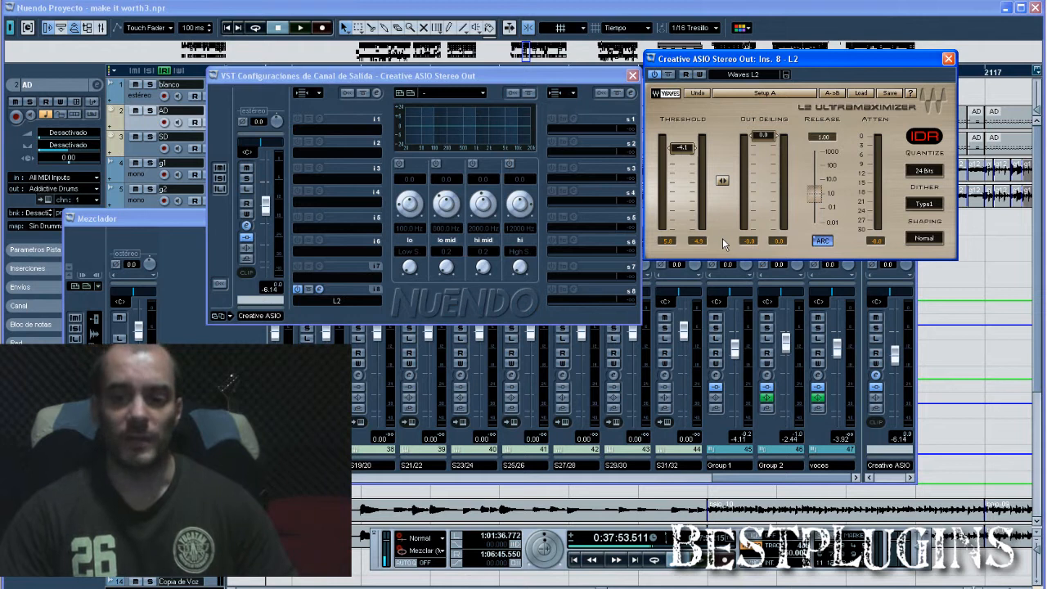
Close the L2 plug-in window and remove the L2 from insert slot 8 of the output channel.
mouse_move(446, 80)
mouse_down()
mouse_move(425, 91)
mouse_move(447, 92)
mouse_up()
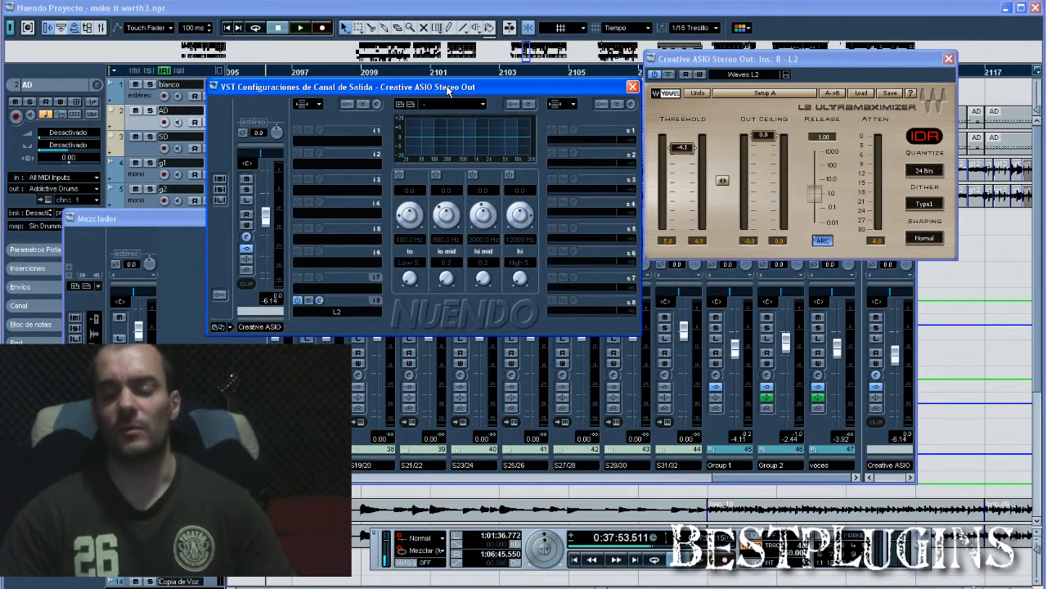
click(735, 69)
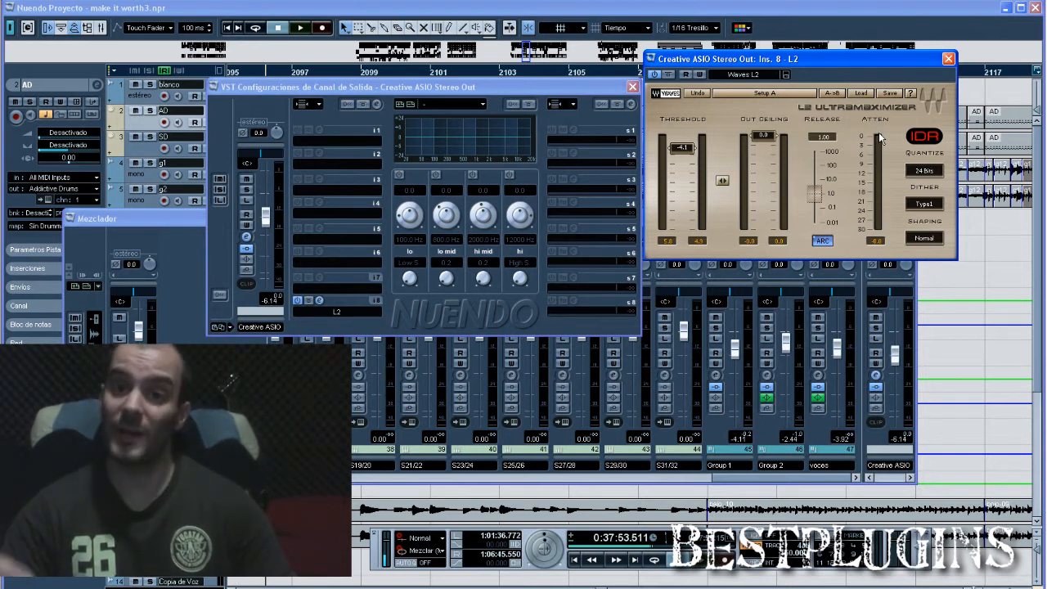
click(948, 59)
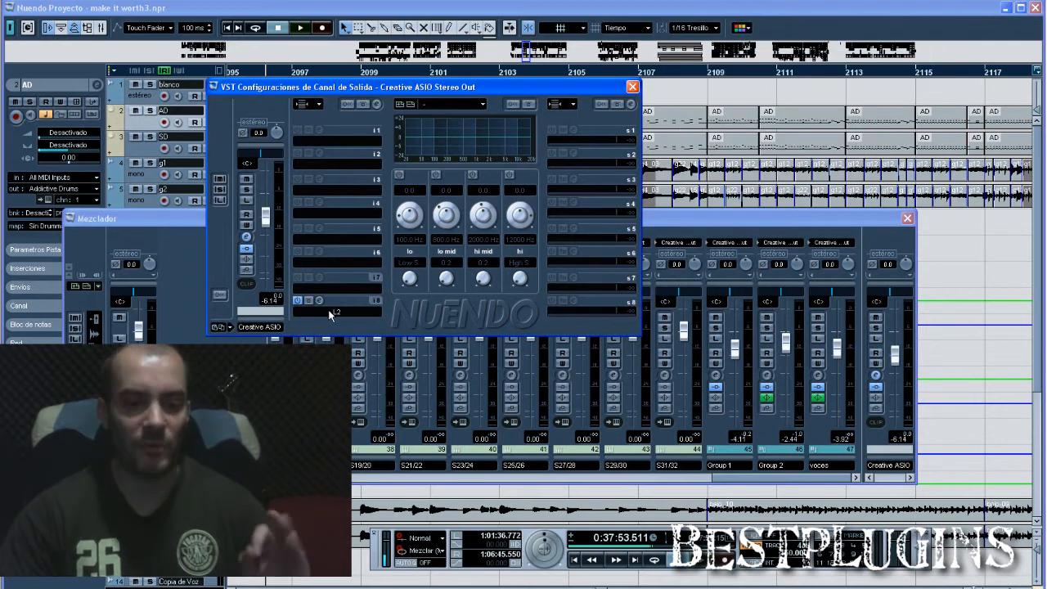
click(332, 312)
click(341, 187)
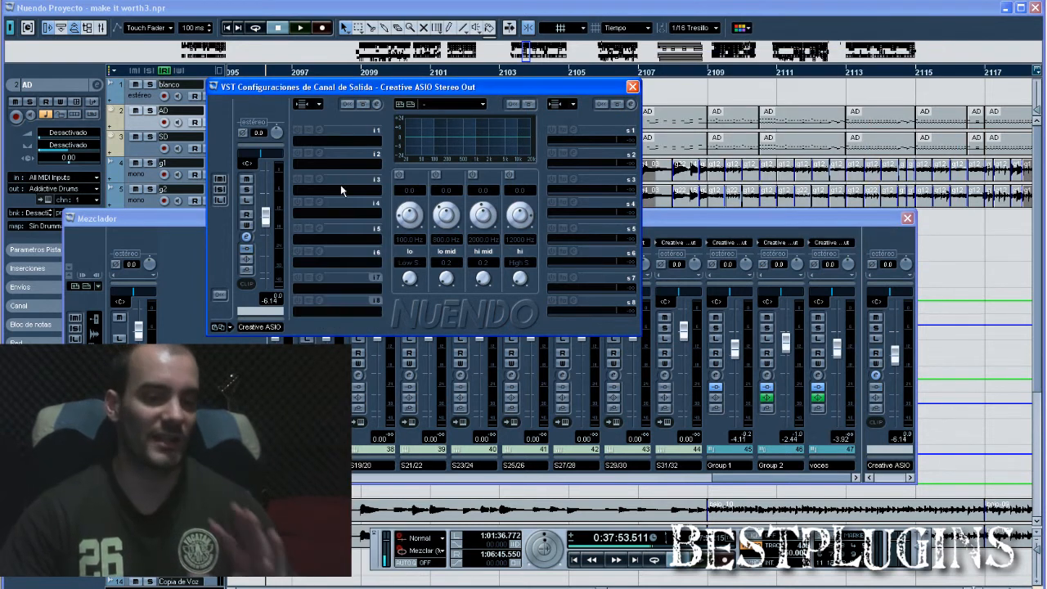
Load the Waves L2 in insert slot 3 of the output channel and raise the channel's output fader to 0.57 dB.
click(333, 191)
mouse_move(392, 266)
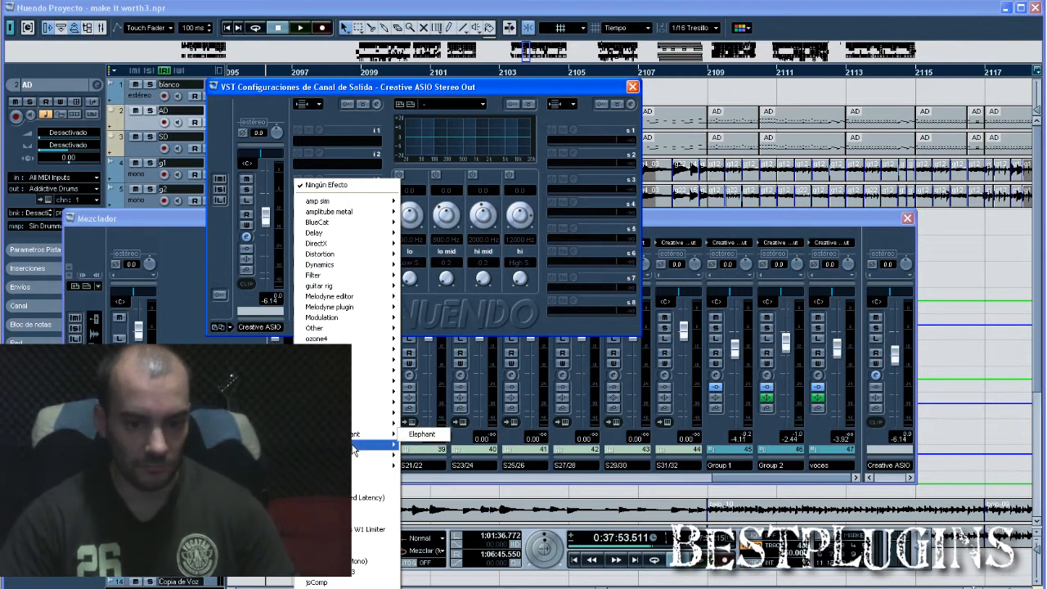
mouse_move(384, 444)
mouse_move(431, 469)
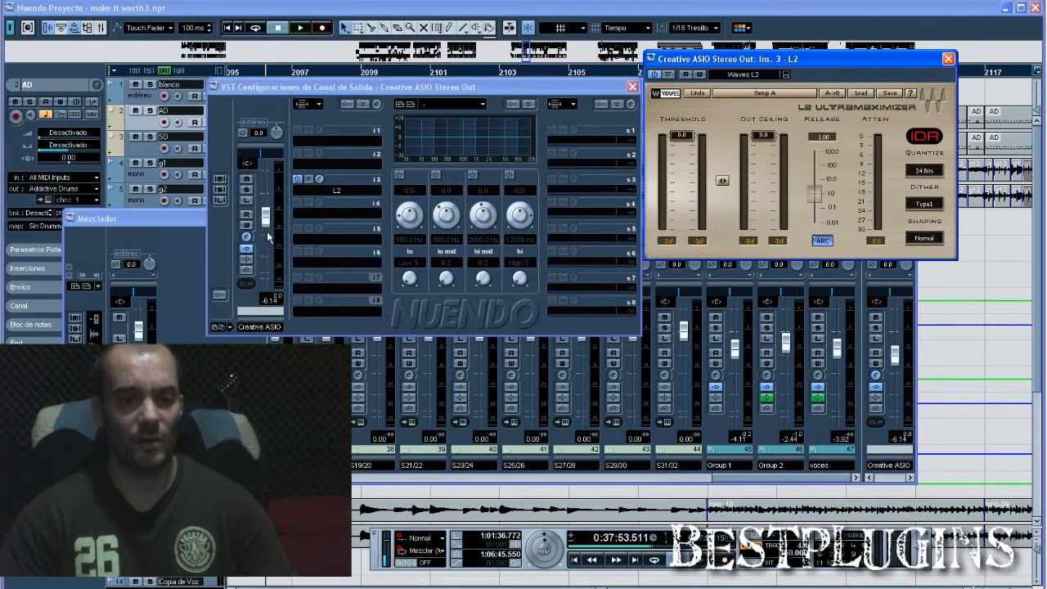
drag(266, 222, 266, 194)
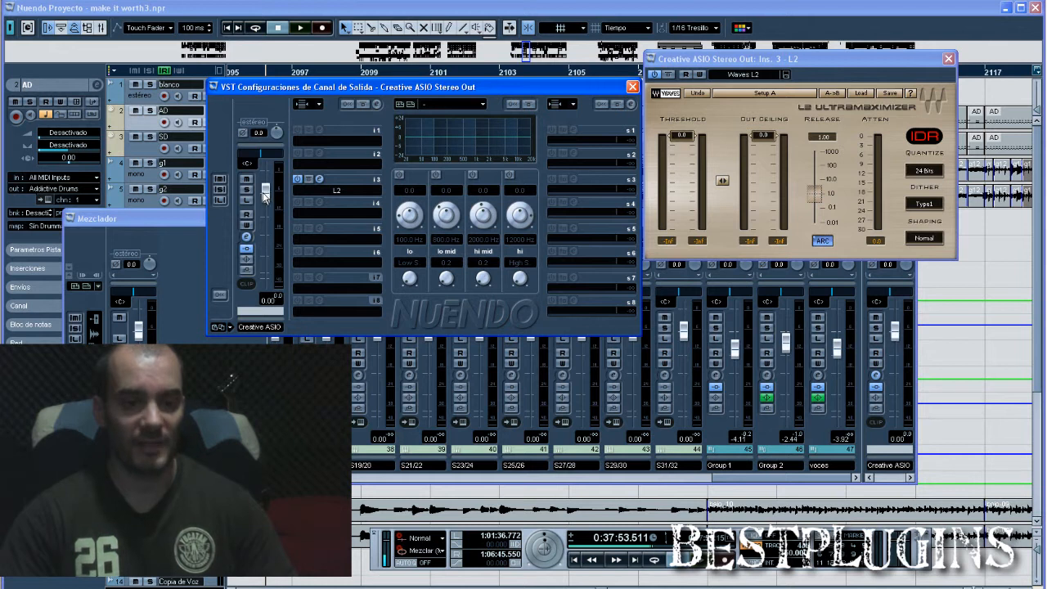
drag(264, 194, 265, 192)
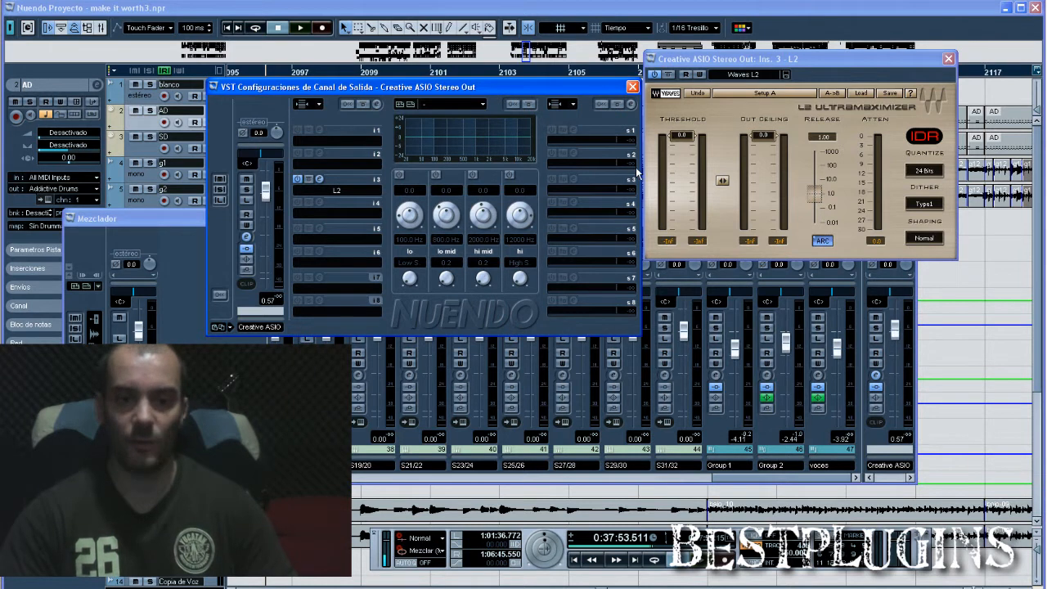
Load the Waves C1 comp in insert slot 1 of the output channel, reposition its plug-in window and close it.
click(336, 142)
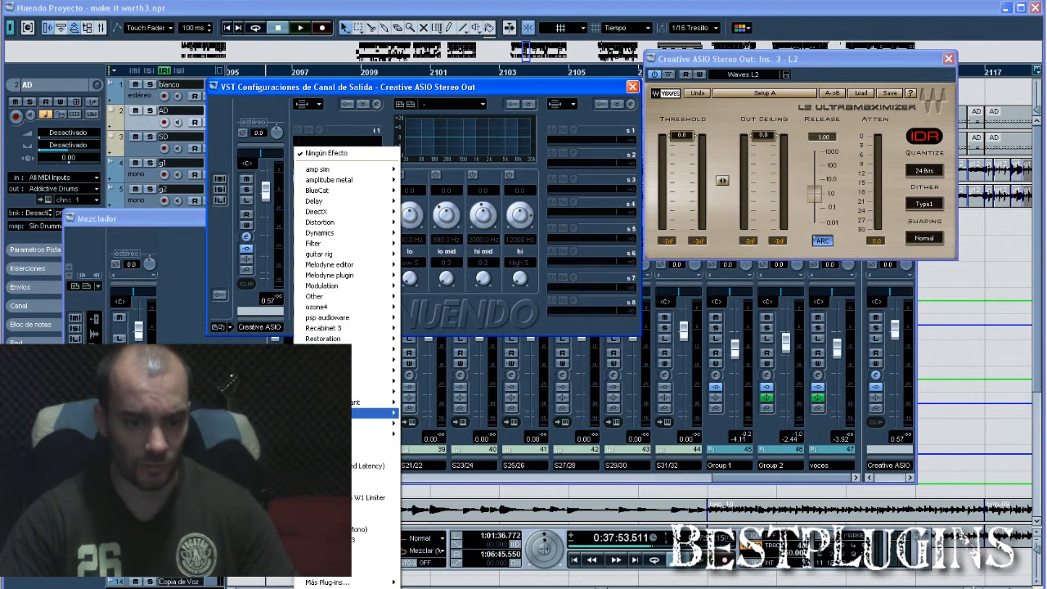
mouse_move(385, 413)
mouse_move(440, 434)
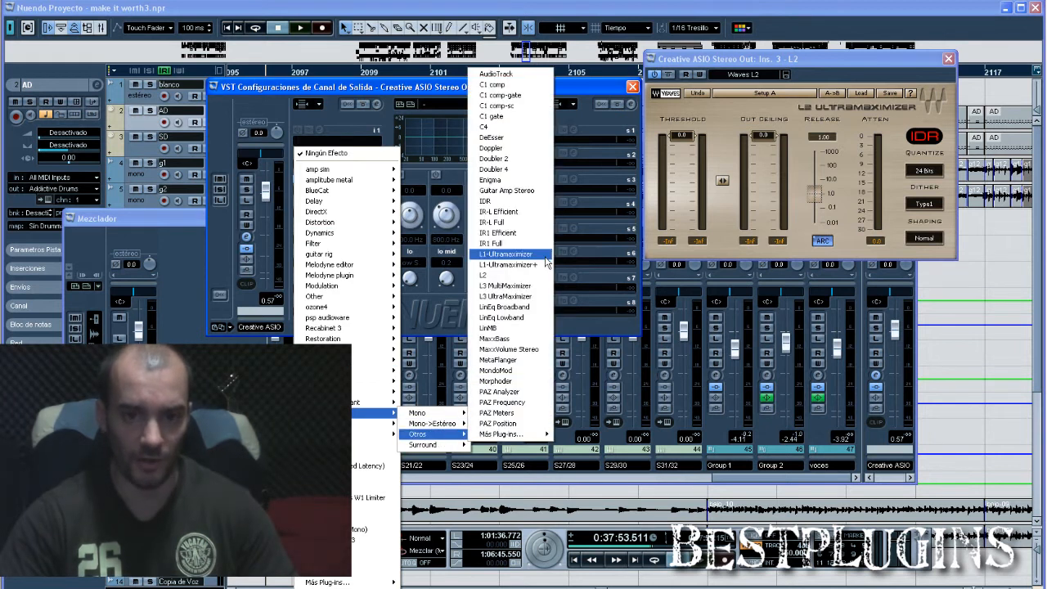
click(521, 85)
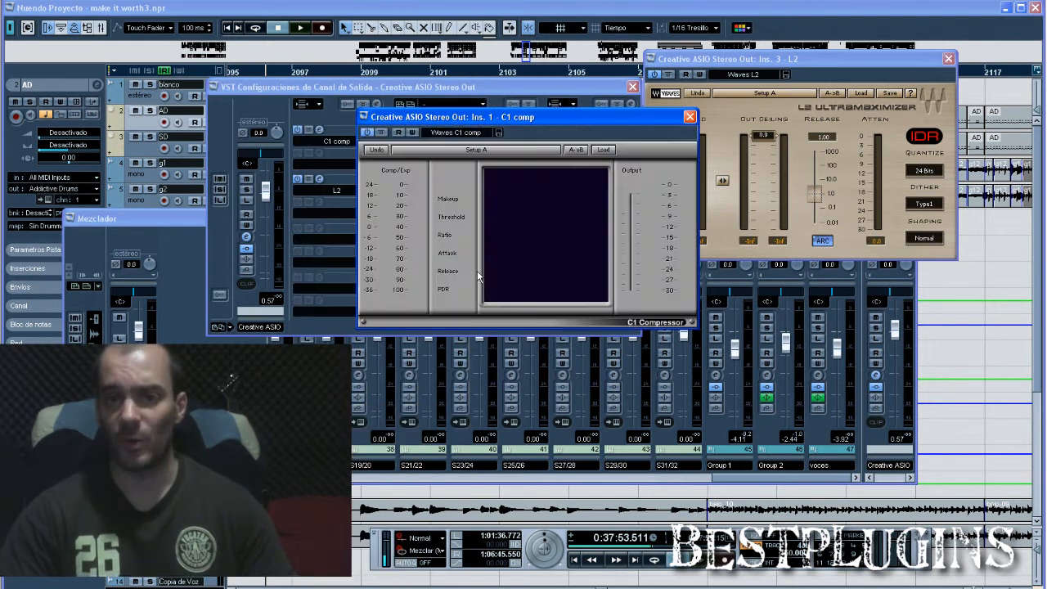
drag(624, 124, 665, 165)
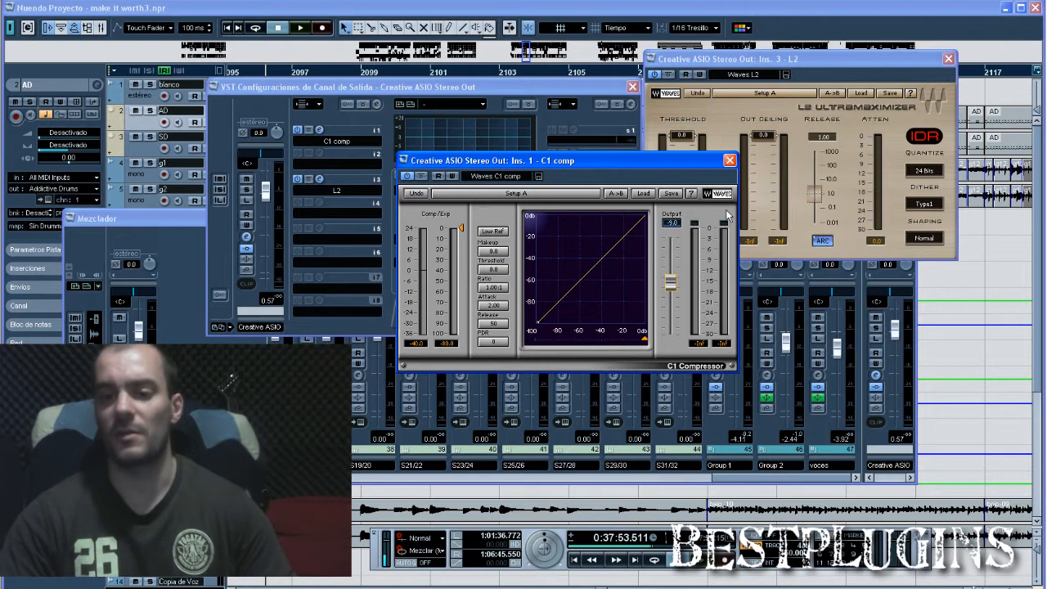
click(733, 161)
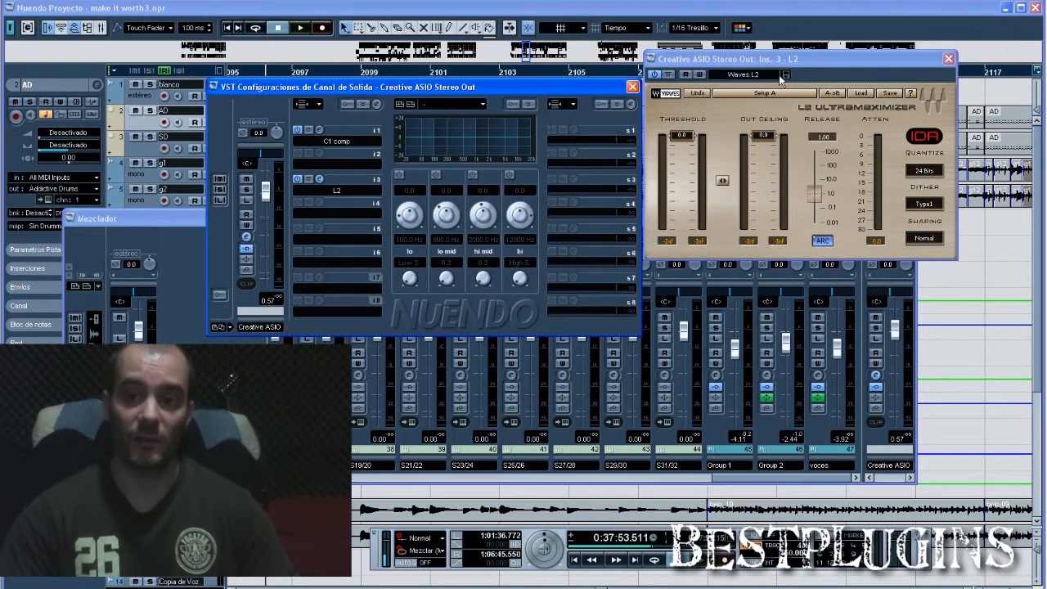
Move the L2 window closer to the channel settings and briefly play the mix with the threshold at 0.0 dB.
drag(784, 58, 750, 75)
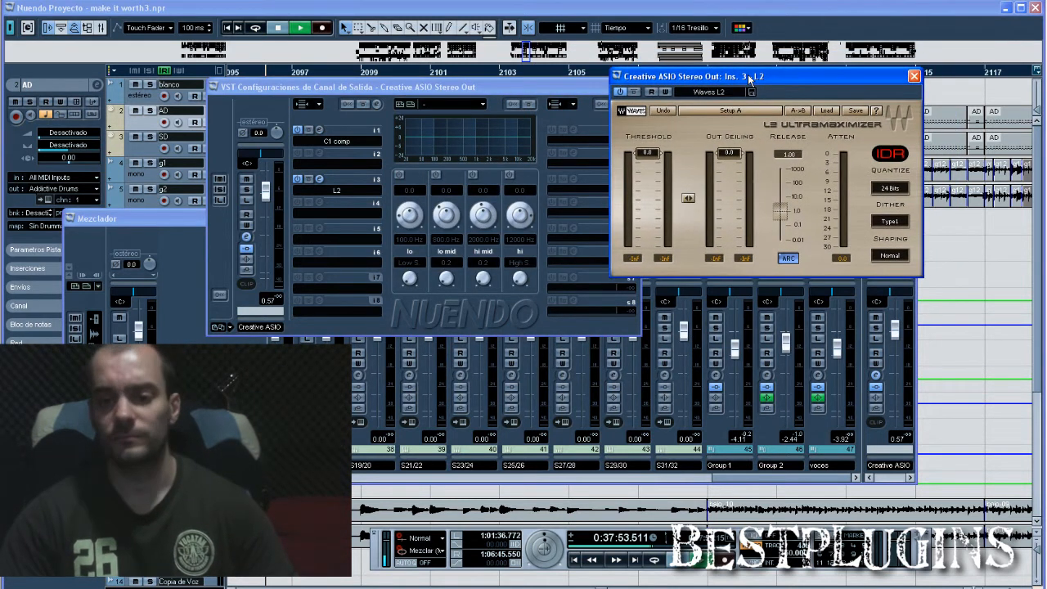
key(space)
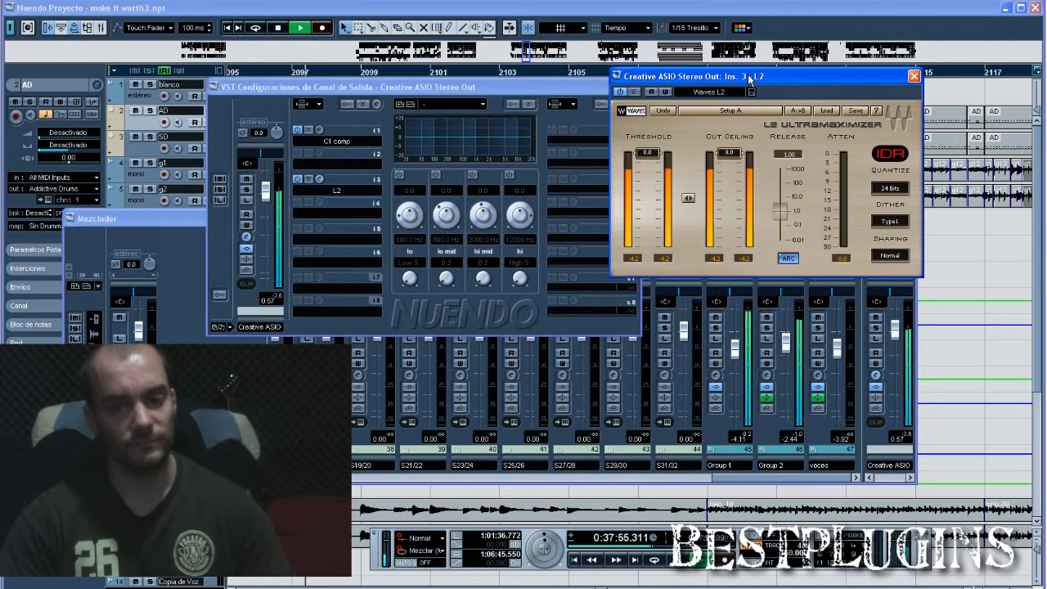
key(space)
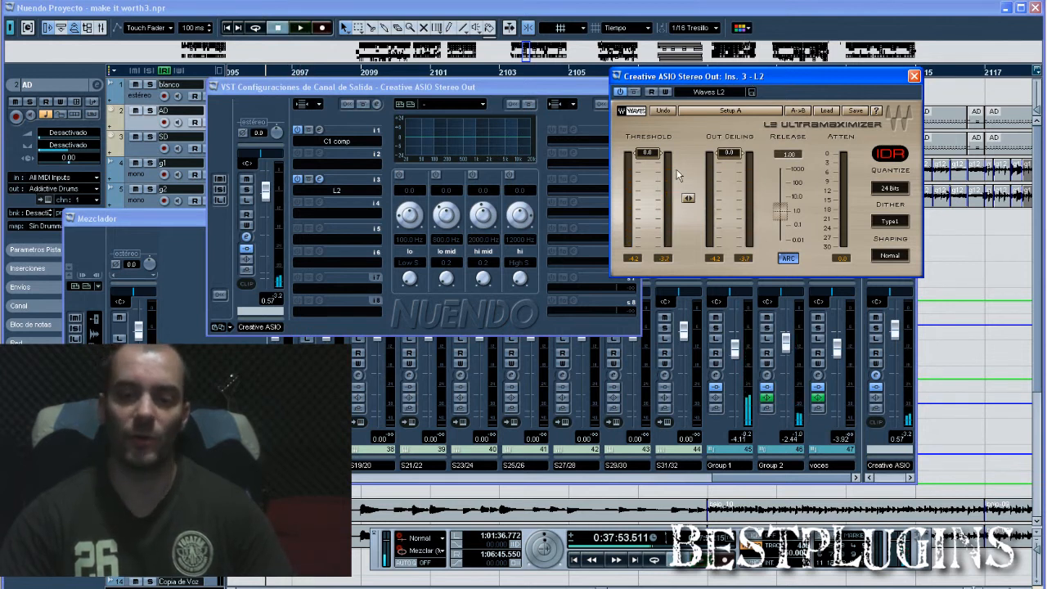
Play the mix, lower the L2 threshold to about -6.5 dB with a slight final adjustment, and stop playback.
key(space)
drag(647, 158, 646, 174)
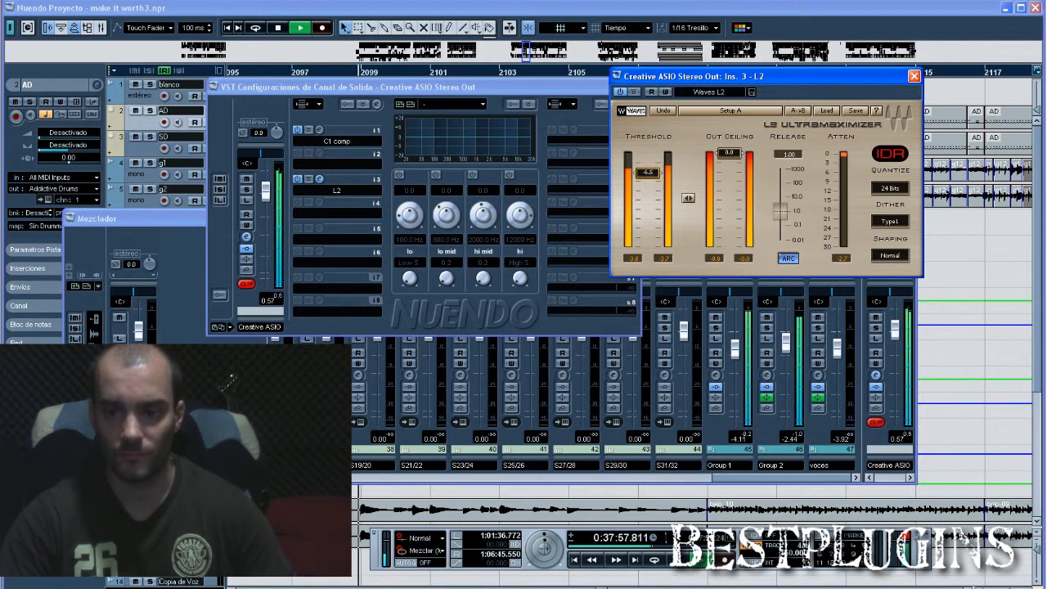
drag(646, 174, 645, 175)
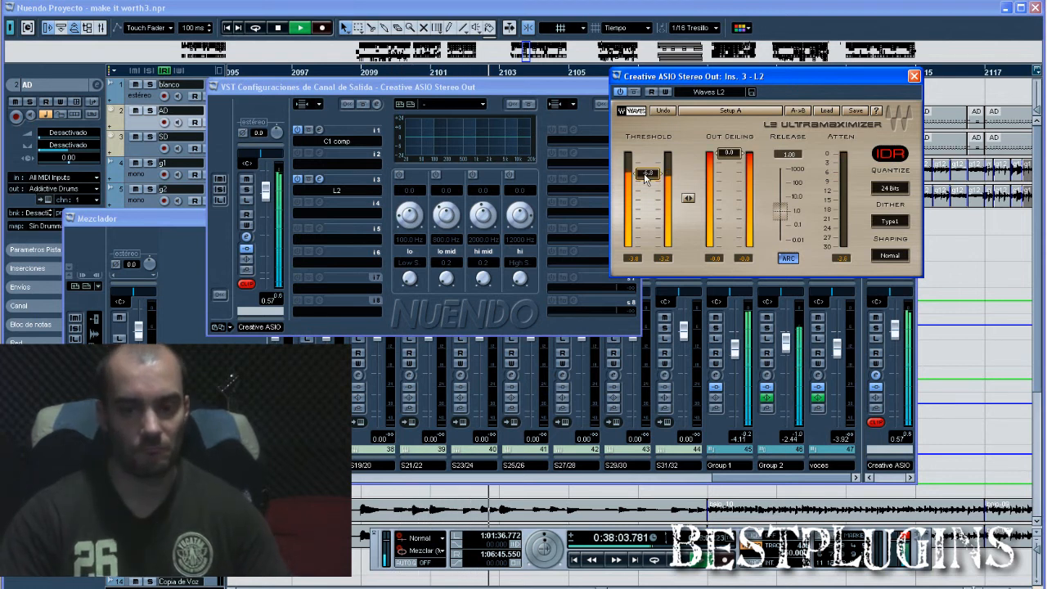
key(space)
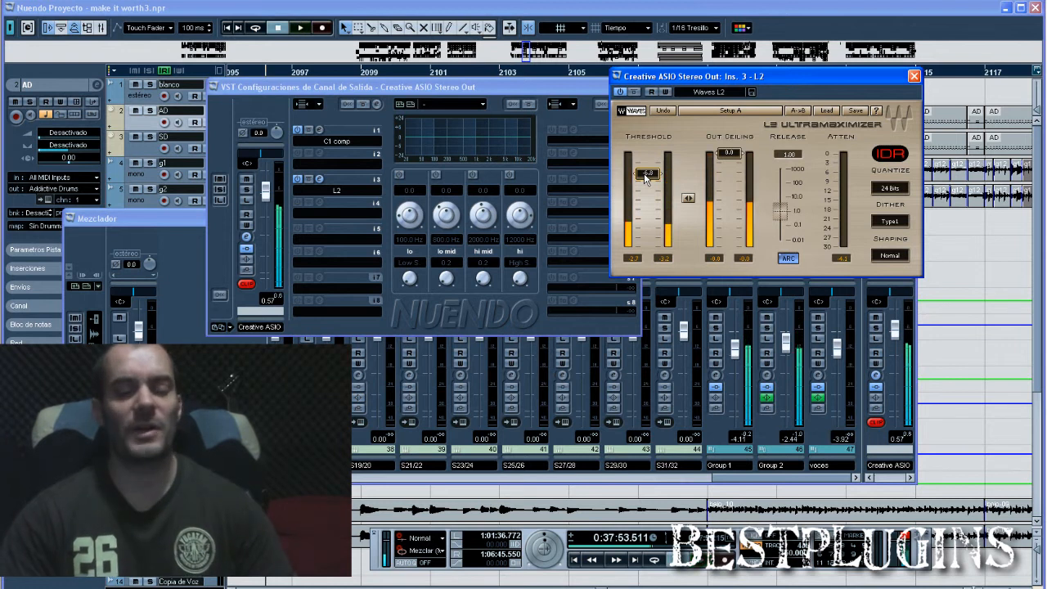